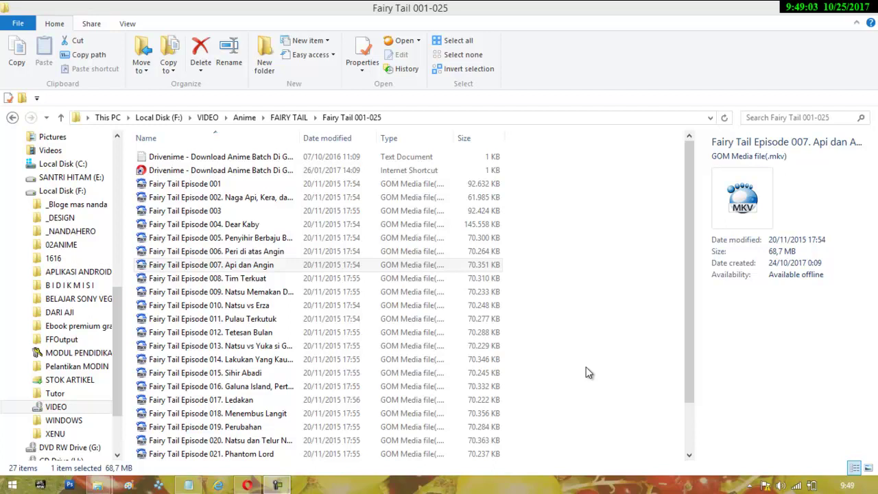
Step: Try to play Fairy Tail Episode 007 in GOM Player, and dismiss the Find Codec dialog
click(282, 266)
double_click(284, 267)
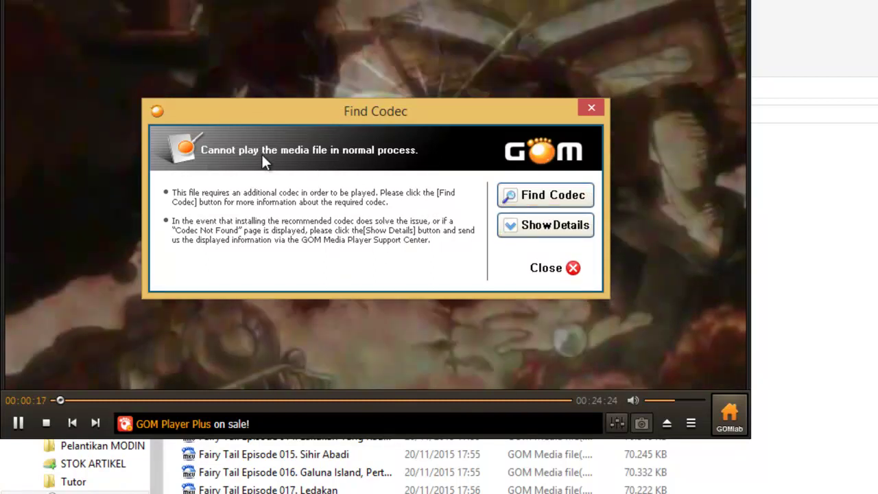
scroll(305, 159, up, 1)
click(593, 106)
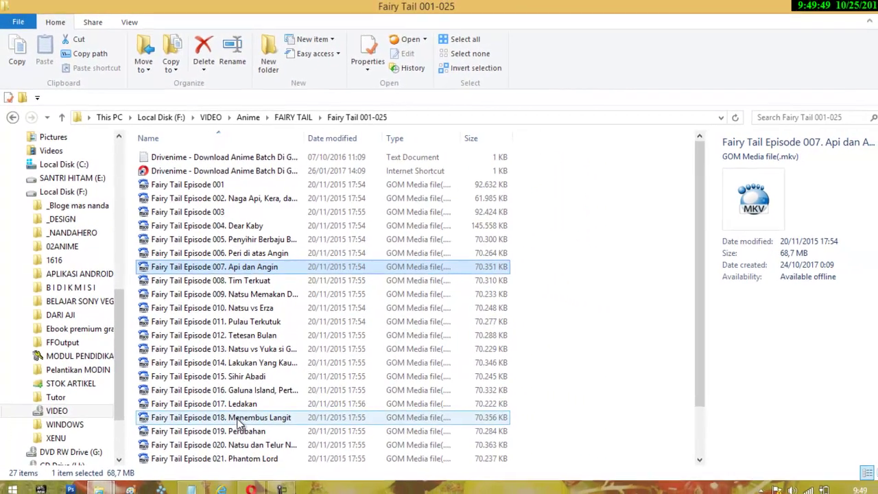
Step: Switch to the _FIND CODEC GOM folder and examine the contents of its ac3 and acc subfolders
scroll(123, 323, up, 1)
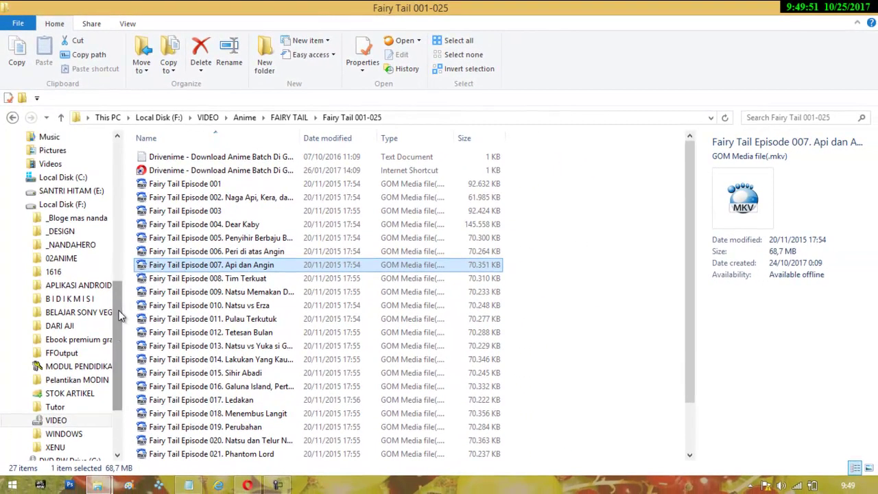
mouse_move(97, 485)
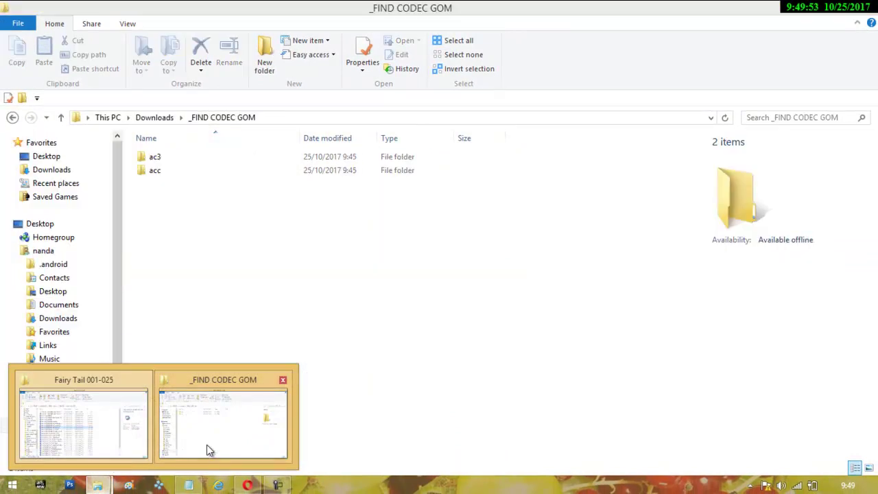
click(206, 444)
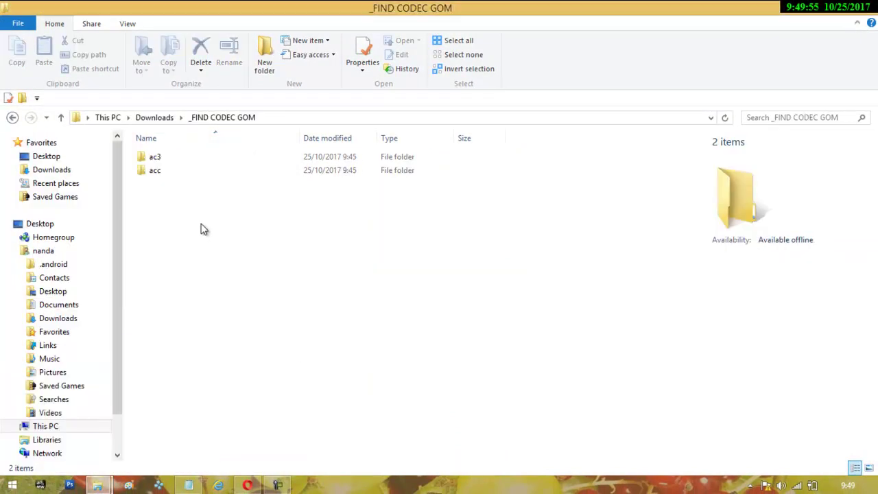
click(185, 159)
double_click(185, 159)
click(12, 118)
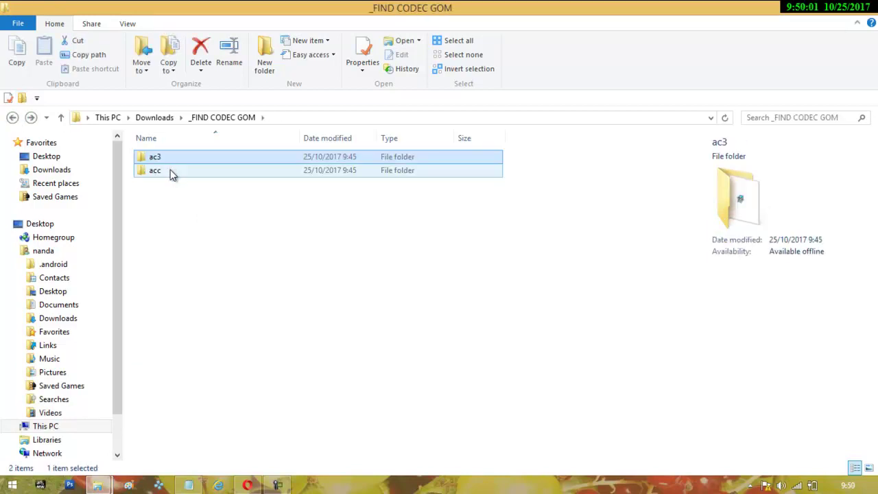
click(171, 172)
double_click(170, 169)
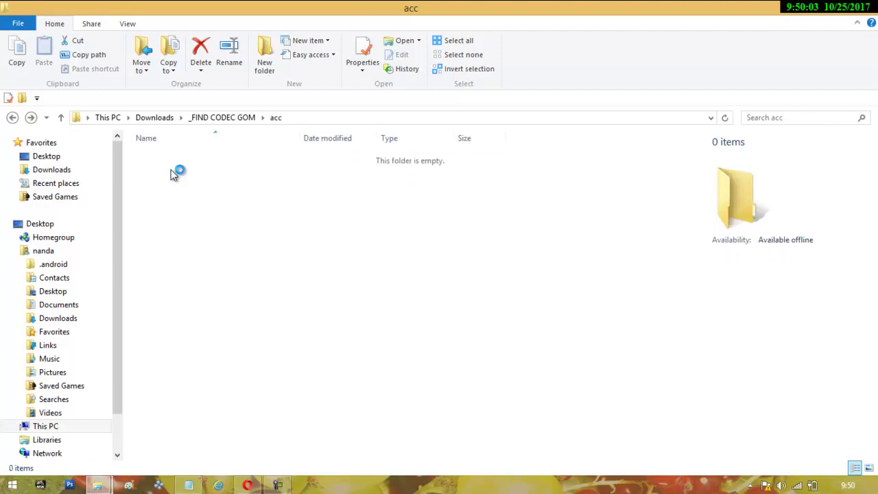
click(14, 118)
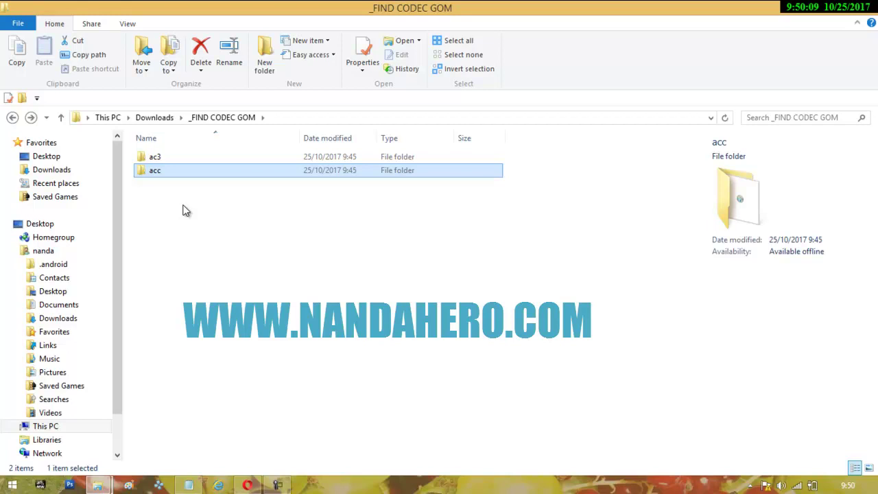
Step: Launch the ac3 installer from the ac3 folder in Indonesian and accept the AC3Filter licence agreement
double_click(177, 157)
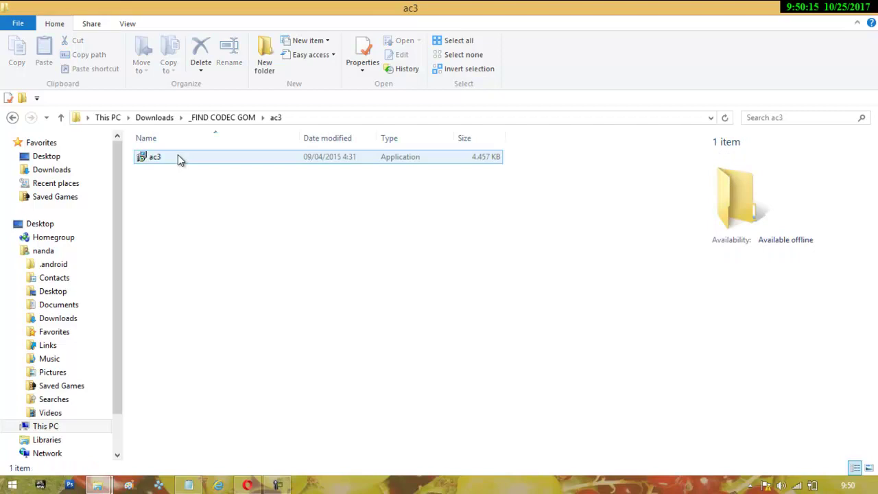
click(182, 159)
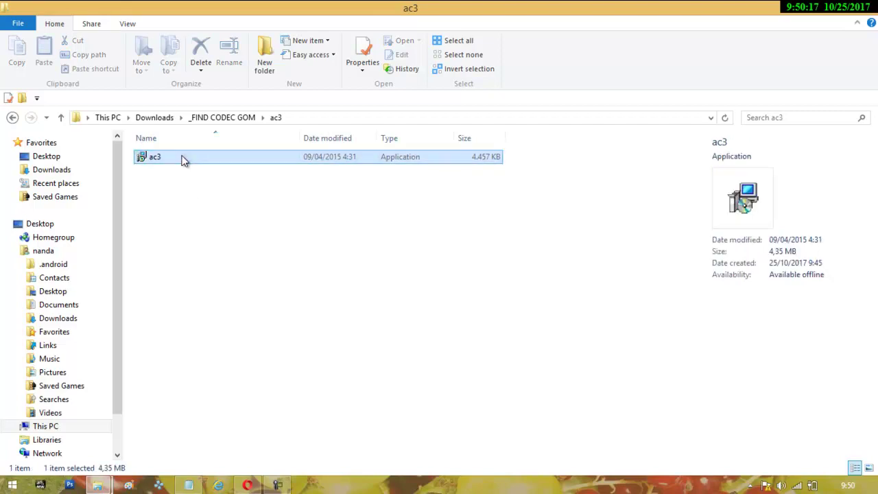
double_click(184, 159)
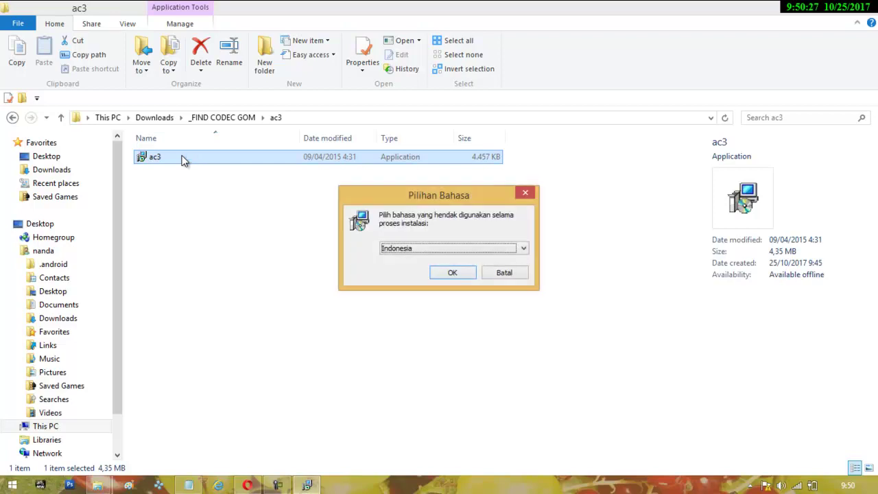
key(Return)
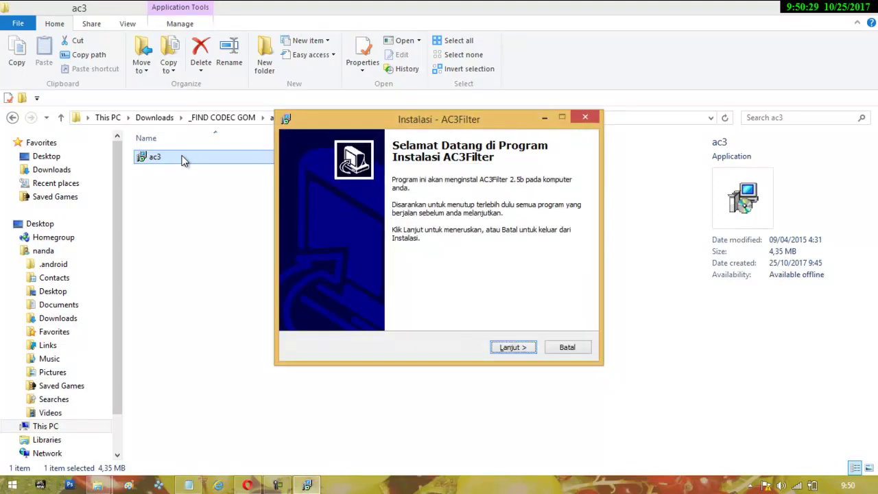
key(Return)
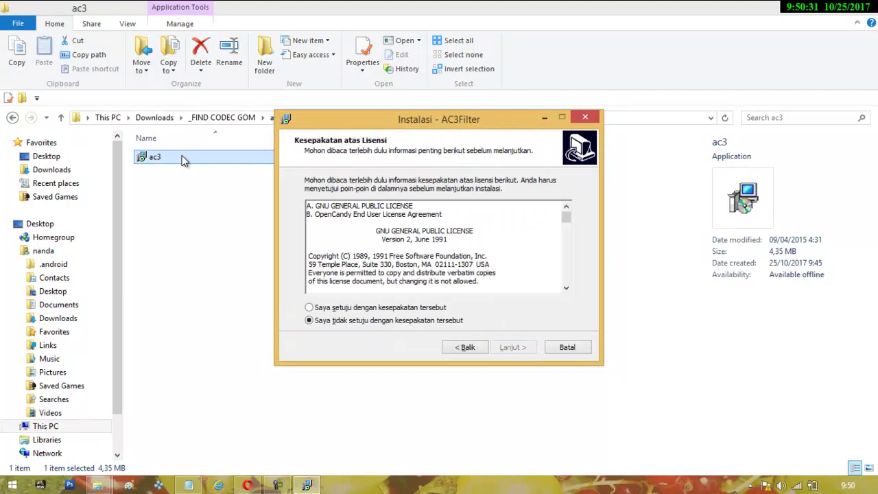
click(308, 308)
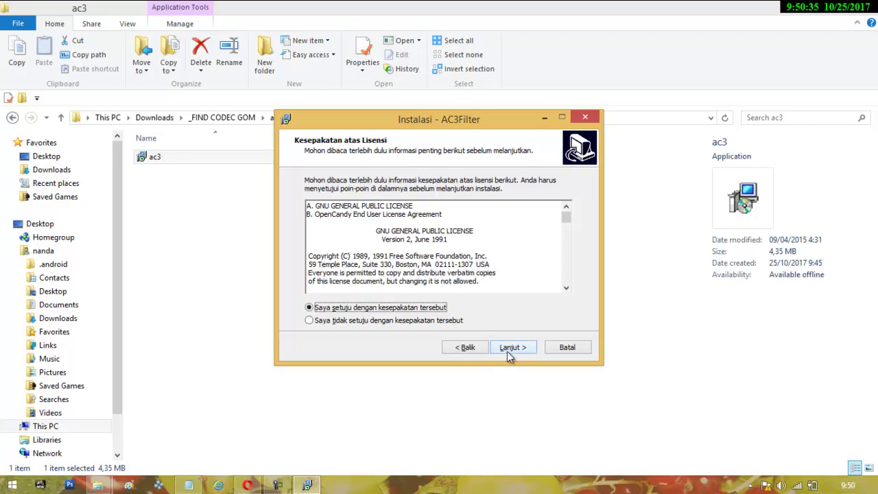
click(508, 348)
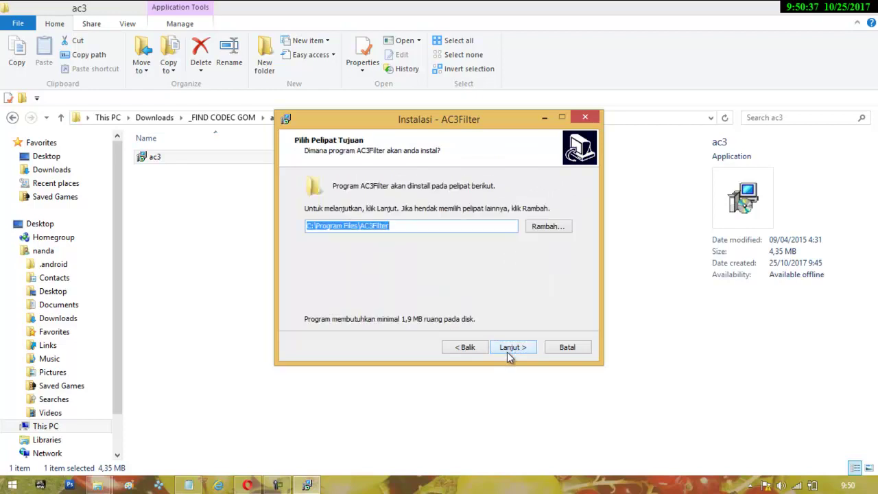
Step: Install AC3Filter in C:\Program Files\AC3Filter with the full installation components and finish the setup
click(509, 350)
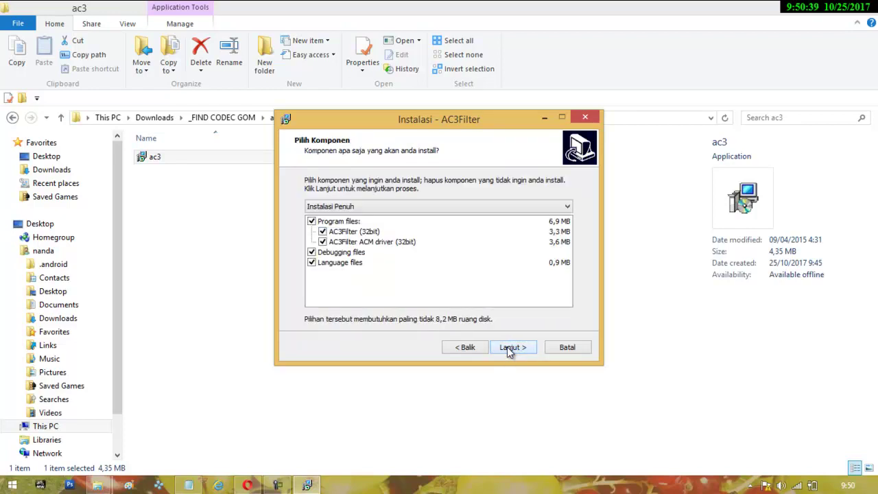
click(508, 348)
click(508, 348)
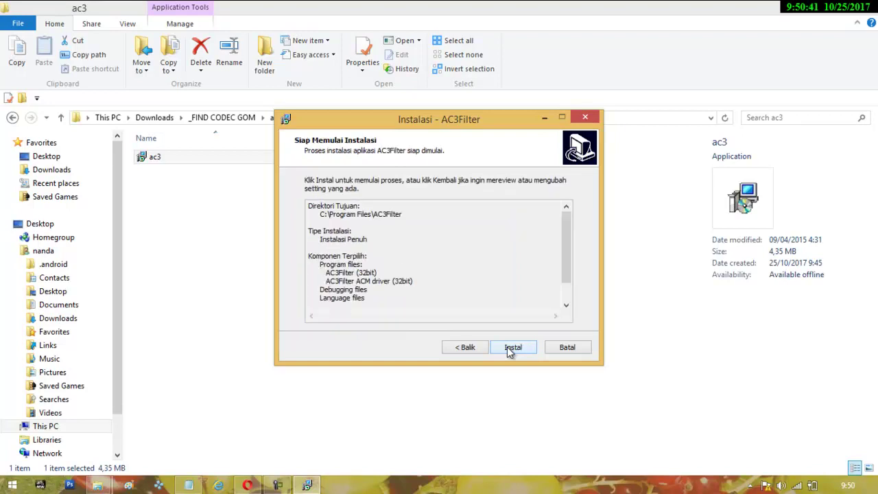
click(509, 348)
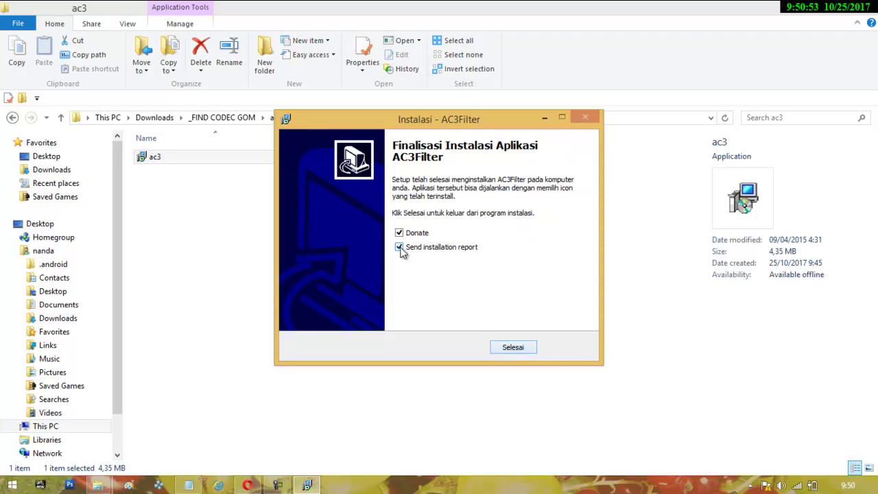
click(512, 348)
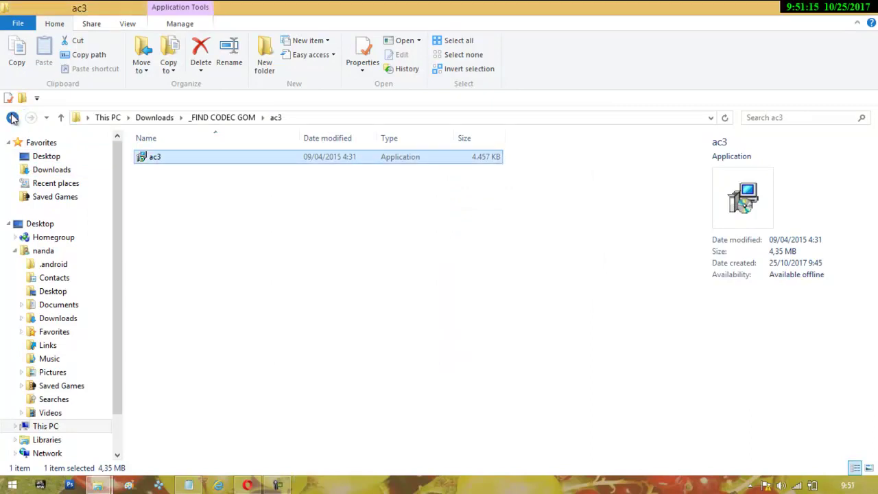
Step: Run the acc installer from the acc folder to install the CORE AAC codec, and close its setup when complete
key(Delete)
click(12, 118)
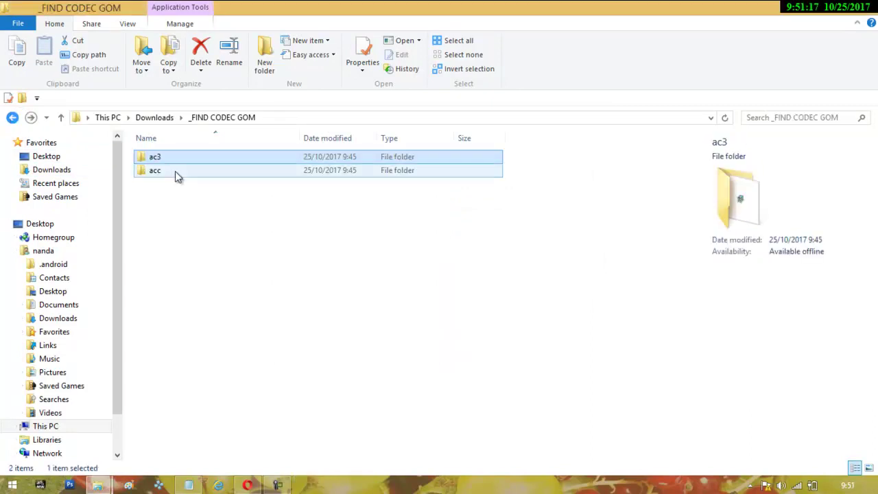
click(175, 173)
double_click(175, 173)
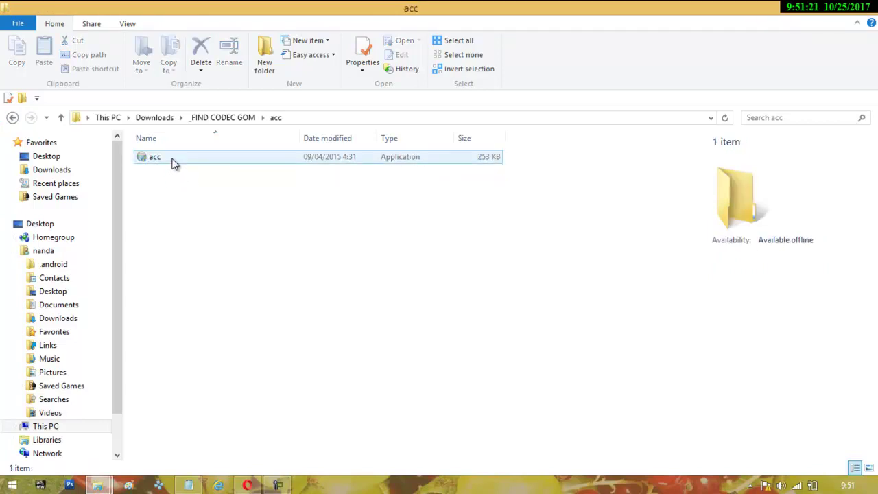
double_click(174, 160)
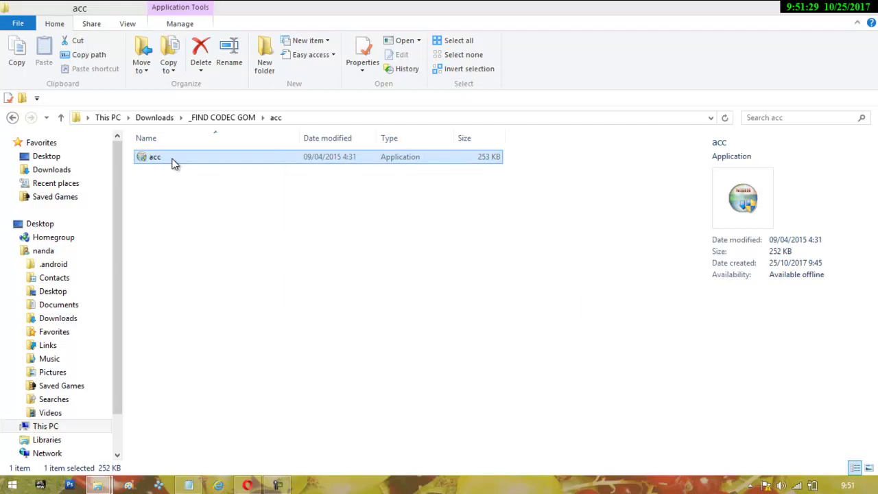
key(Return)
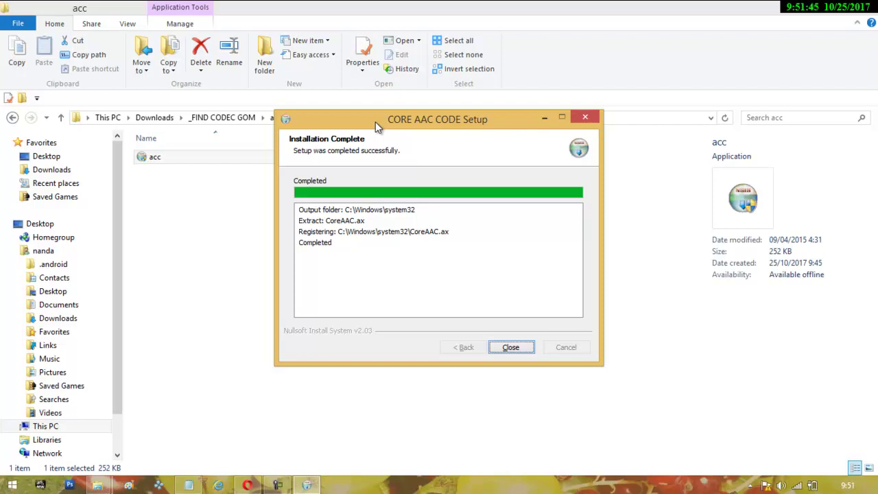
drag(376, 121, 292, 170)
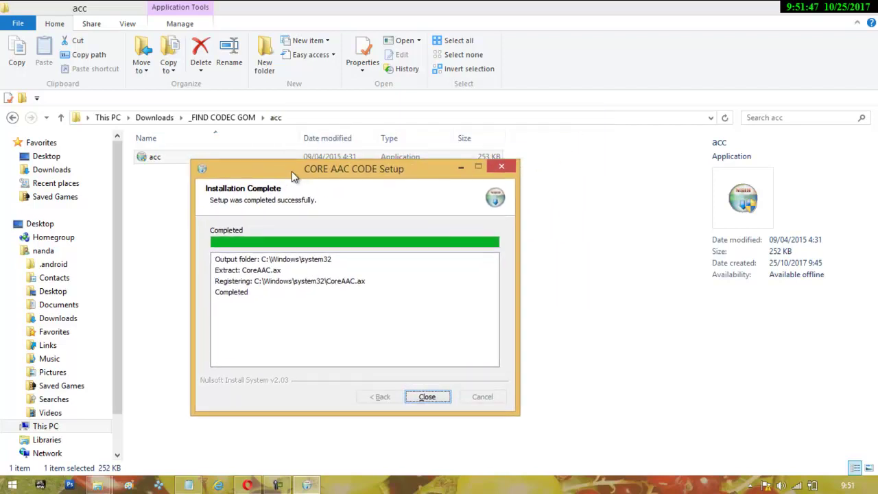
click(427, 398)
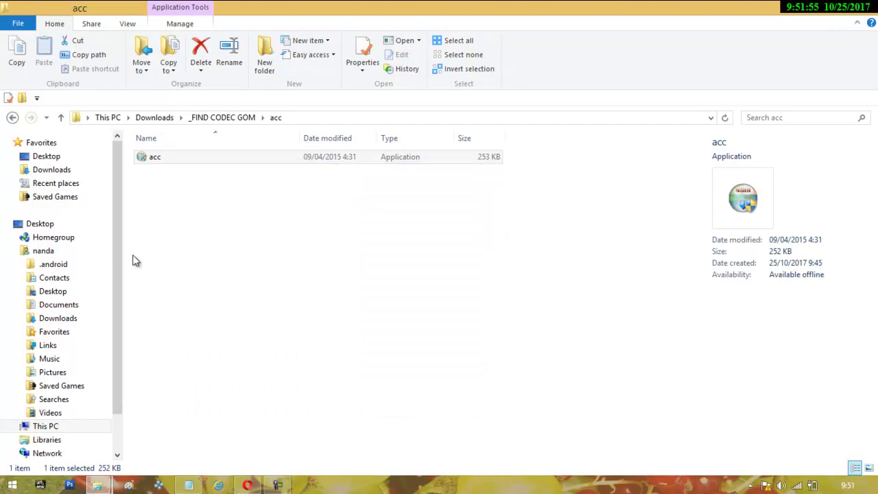
Step: Return to the Fairy Tail 001-025 folder and play Episode 007 in GOM Player with the master volume at 86 %
scroll(83, 309, down, 1)
scroll(82, 309, up, 1)
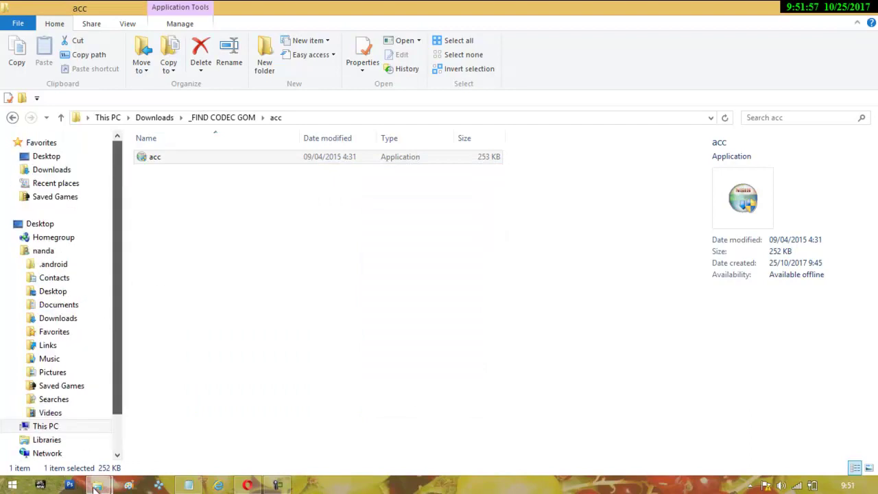
mouse_move(98, 487)
click(85, 433)
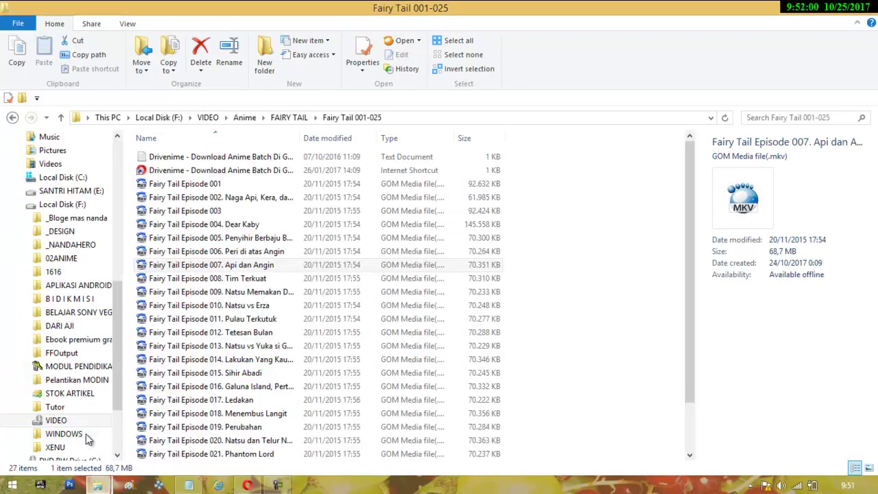
double_click(201, 267)
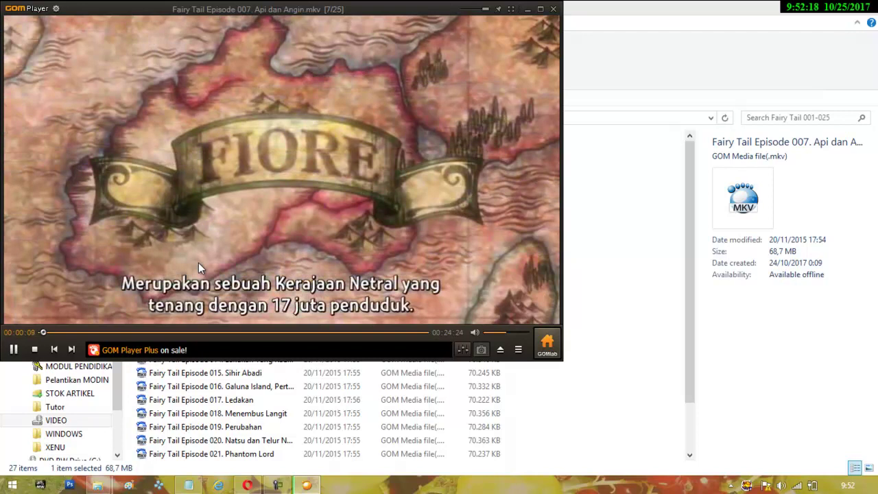
scroll(198, 267, up, 1)
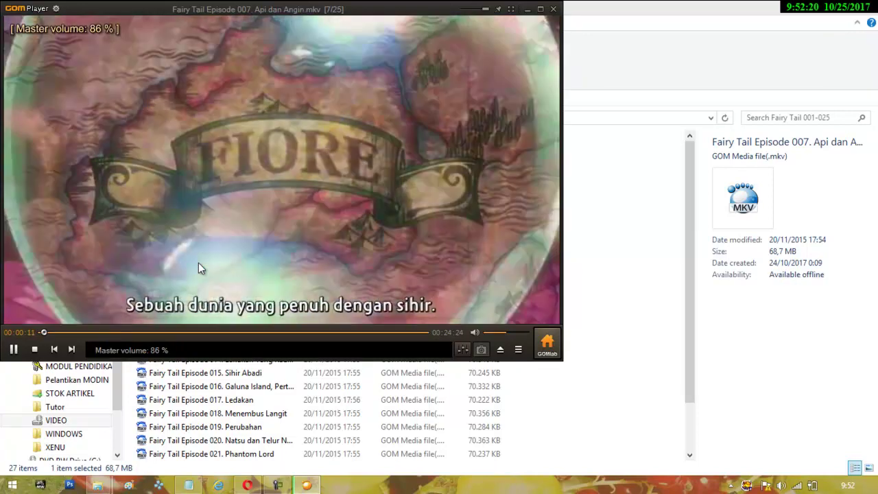
scroll(198, 267, down, 5)
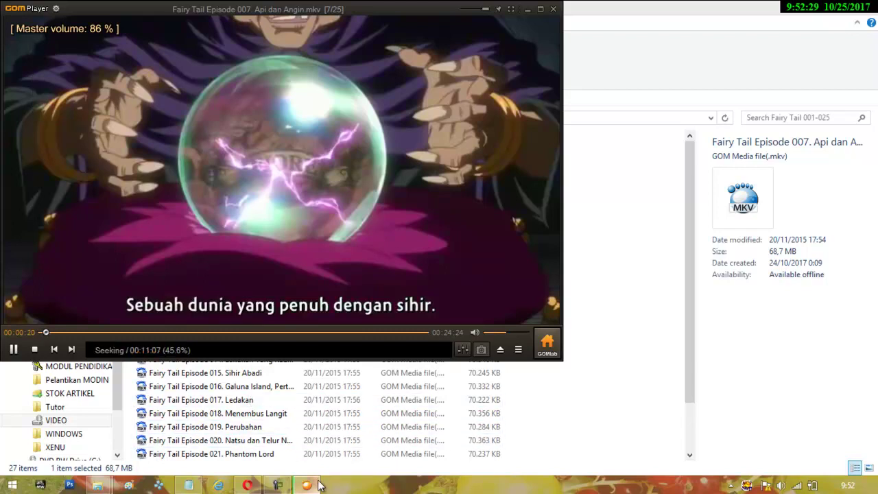
Step: Switch to Notepad, clear the existing note text, and move its window beside the playing video
mouse_move(319, 485)
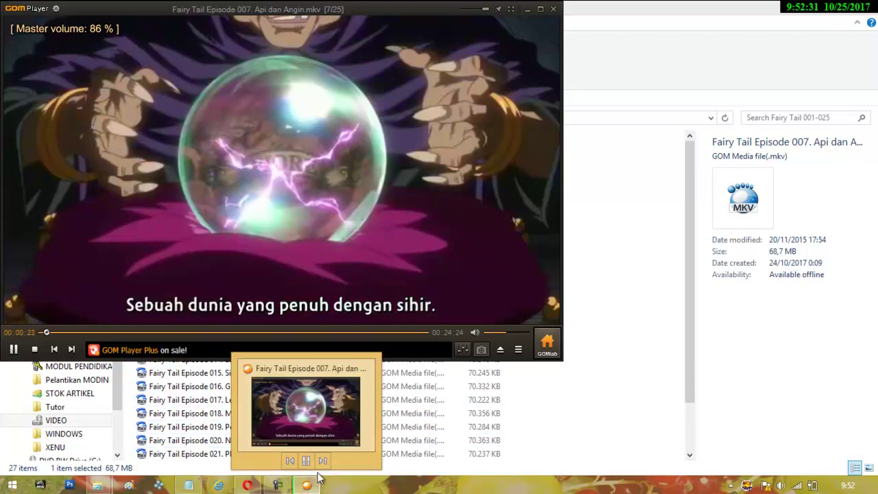
click(186, 487)
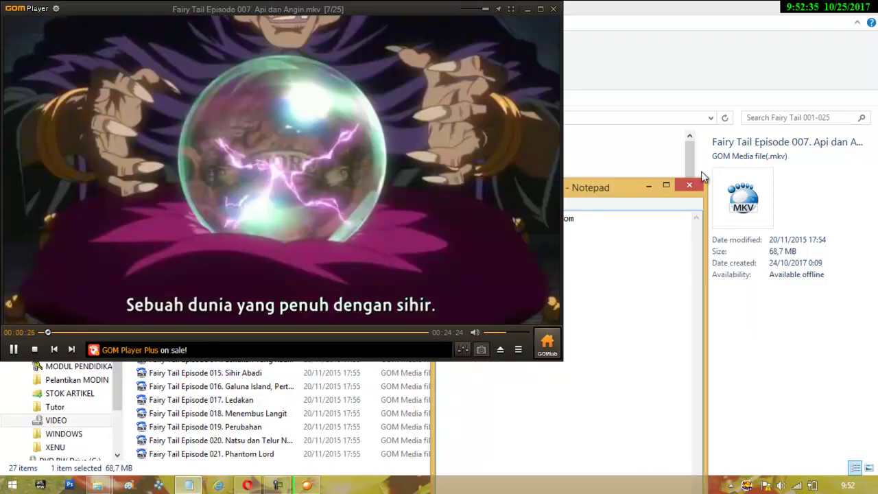
key(BackSpace)
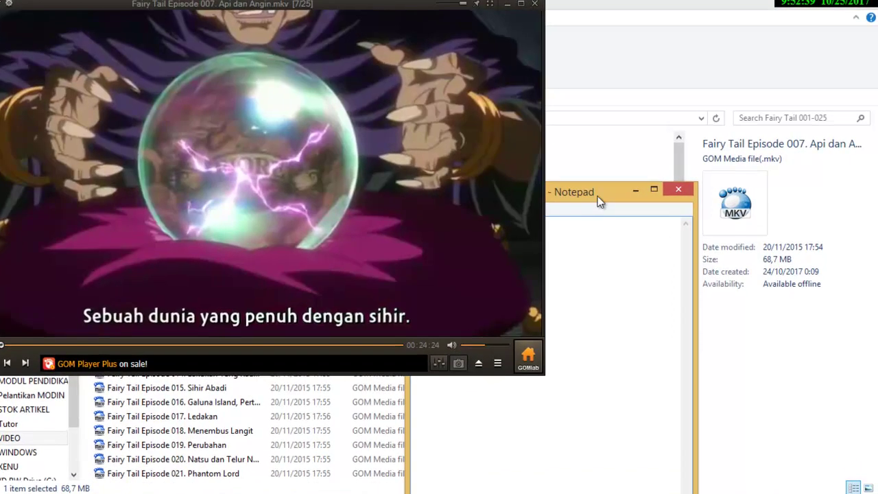
drag(599, 201, 767, 63)
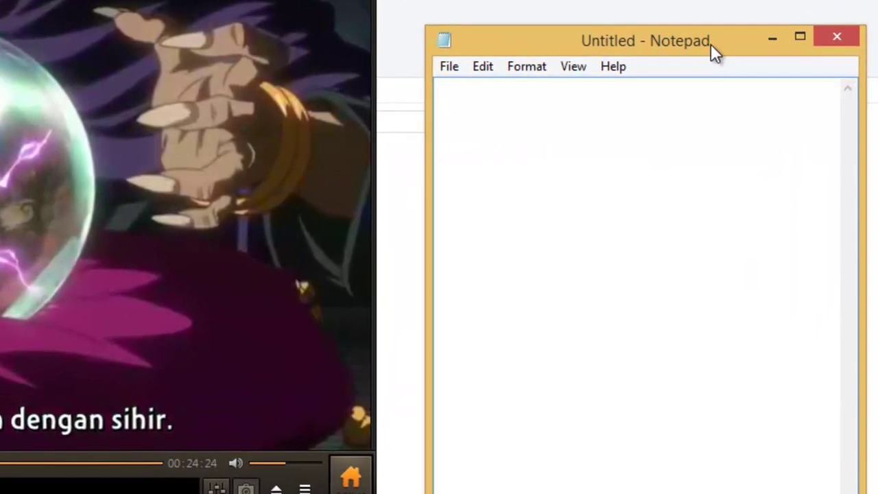
Step: Write the note's first line as "jangan lupa untuk like, share and subscribe...."
text(jangan lupa)
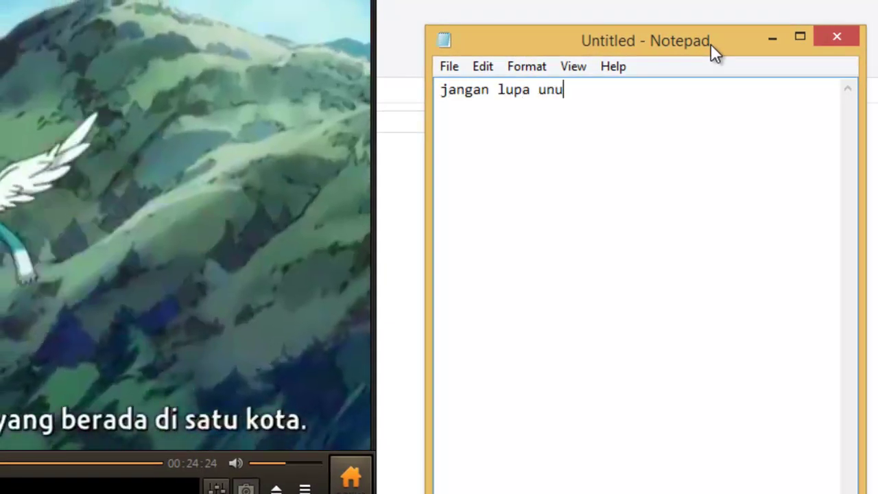
text( untuk like, )
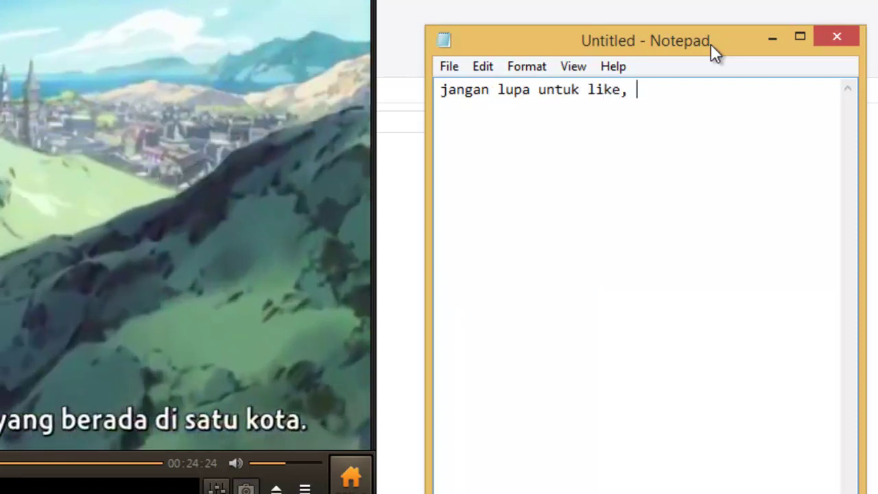
text(shar)
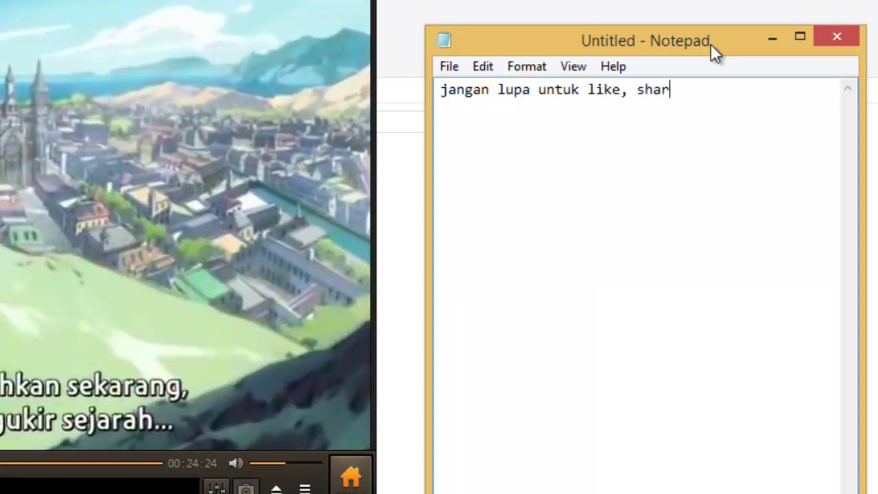
text(e and )
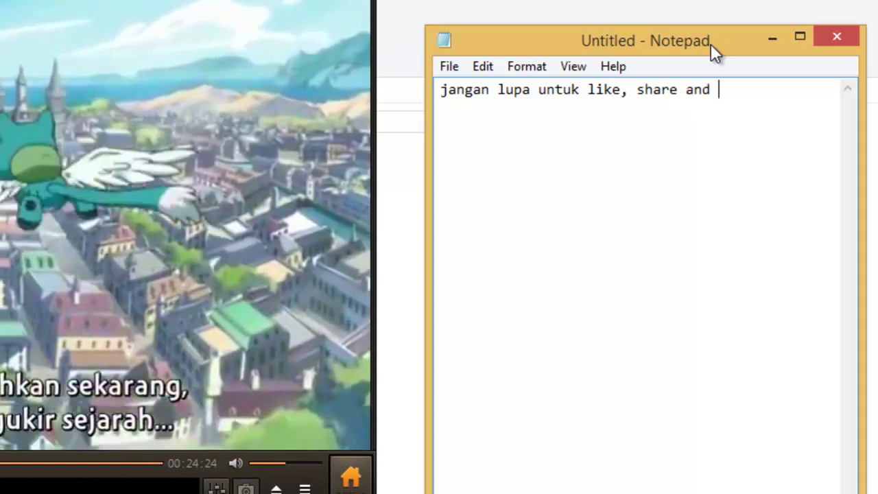
text(subscribe)
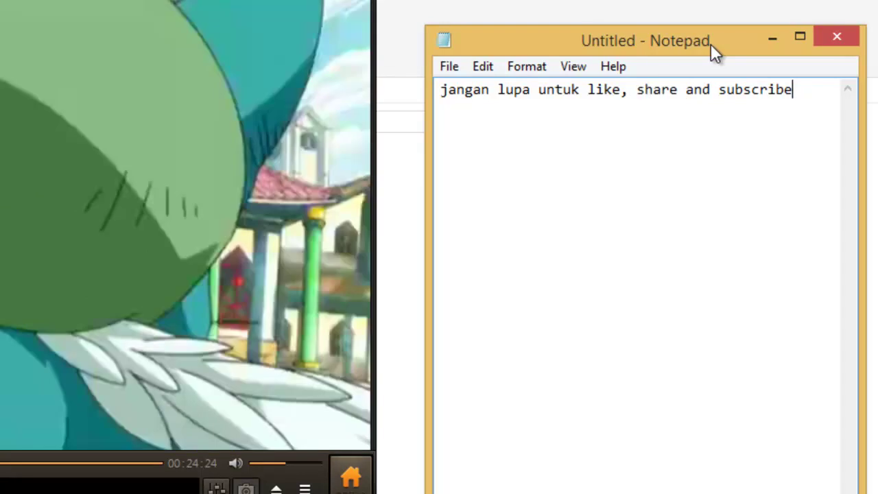
text(....)
key(Return)
text(dan)
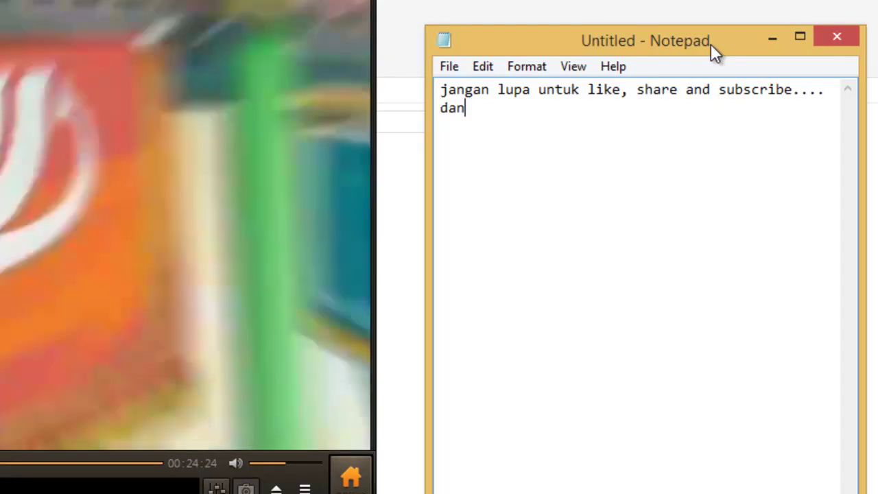
text( kunjungi )
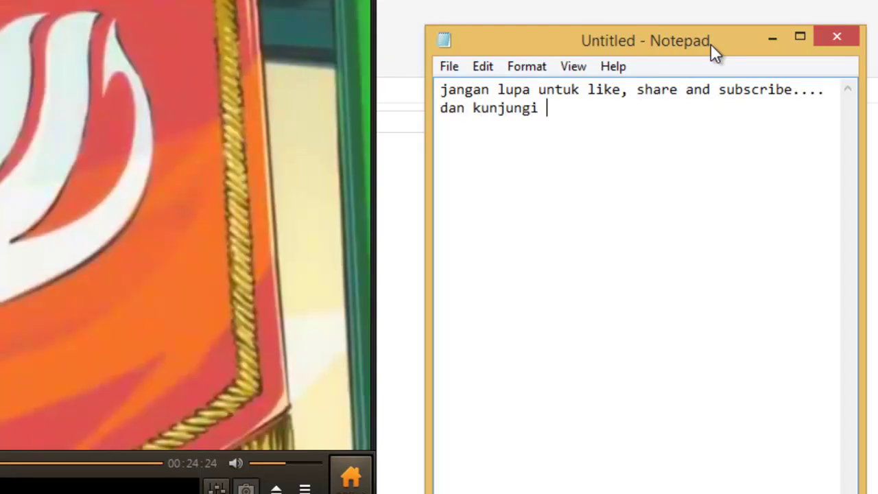
text(www.n)
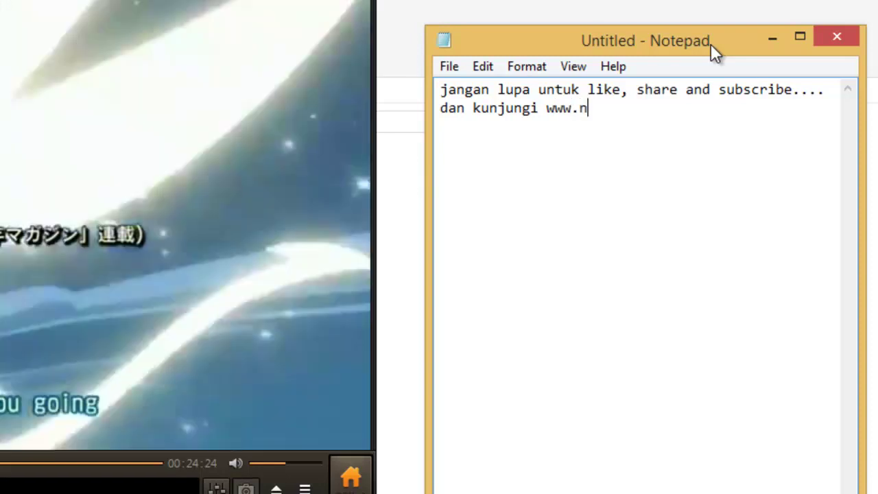
text(andahero.)
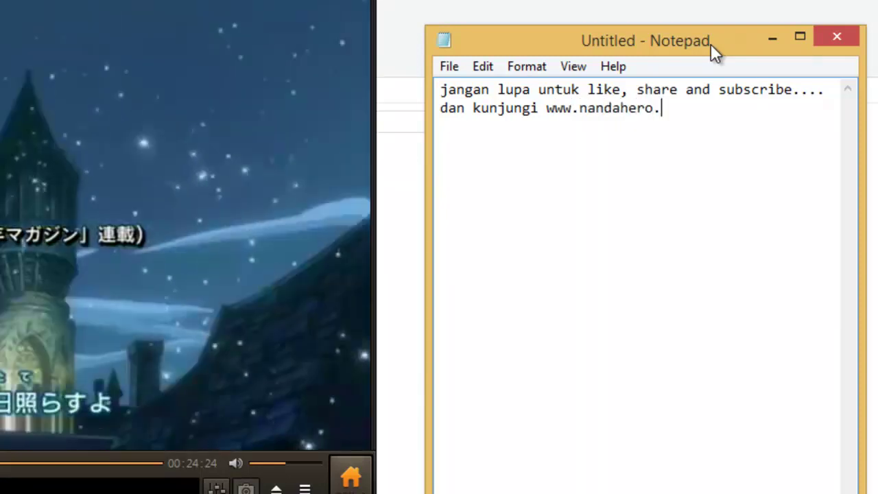
text(com :) Ter)
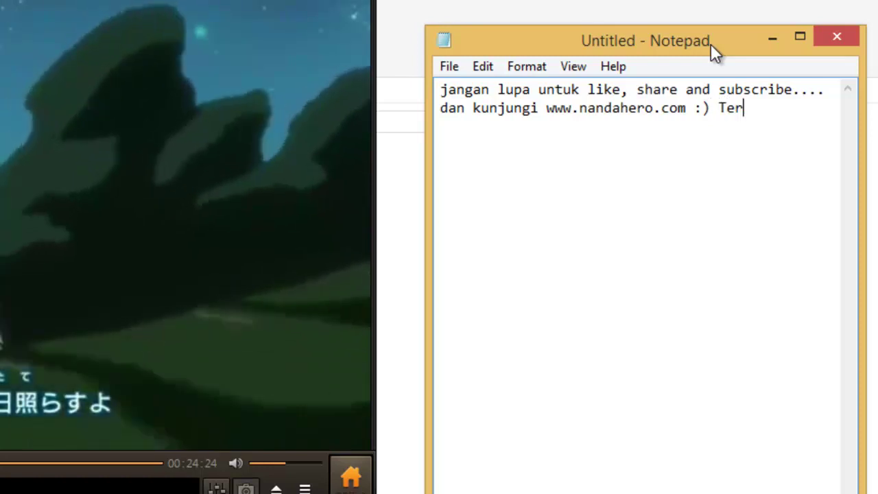
text(ima Kasih)
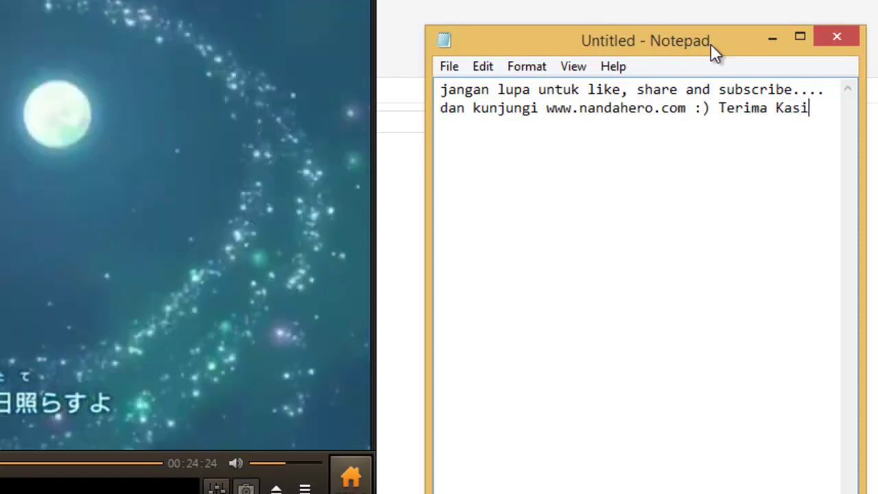